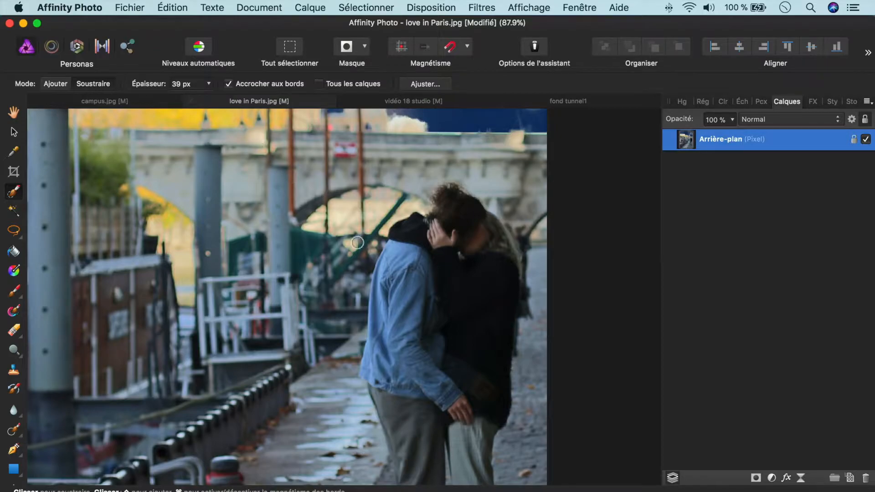
- Select the embracing couple with the selection brush and trim the selection beside the woman's hair using a 17 px brush
click(54, 84)
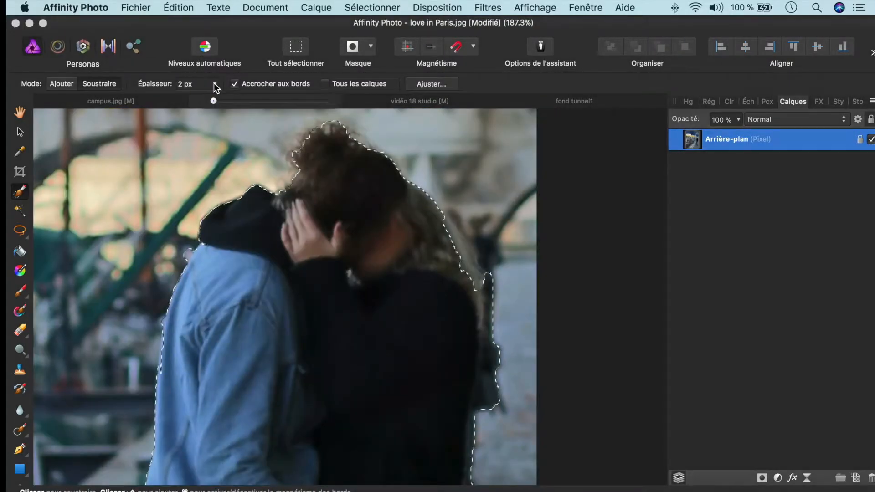
drag(228, 102, 205, 103)
scroll(453, 324, up, 5)
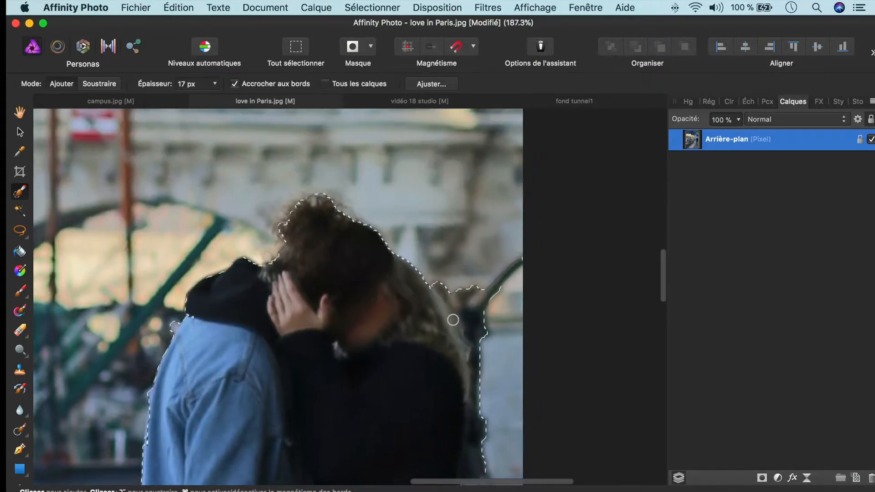
mouse_move(403, 163)
mouse_down()
mouse_move(430, 255)
mouse_move(368, 204)
mouse_move(412, 327)
mouse_move(413, 373)
mouse_up()
scroll(412, 373, down, 5)
mouse_move(477, 203)
mouse_down()
mouse_move(445, 391)
mouse_move(452, 243)
mouse_move(441, 333)
mouse_up()
scroll(441, 333, down, 5)
mouse_move(465, 279)
mouse_down()
mouse_move(483, 188)
mouse_move(469, 223)
mouse_up()
scroll(474, 234, up, 4)
drag(485, 251, 438, 326)
scroll(494, 275, down, 6)
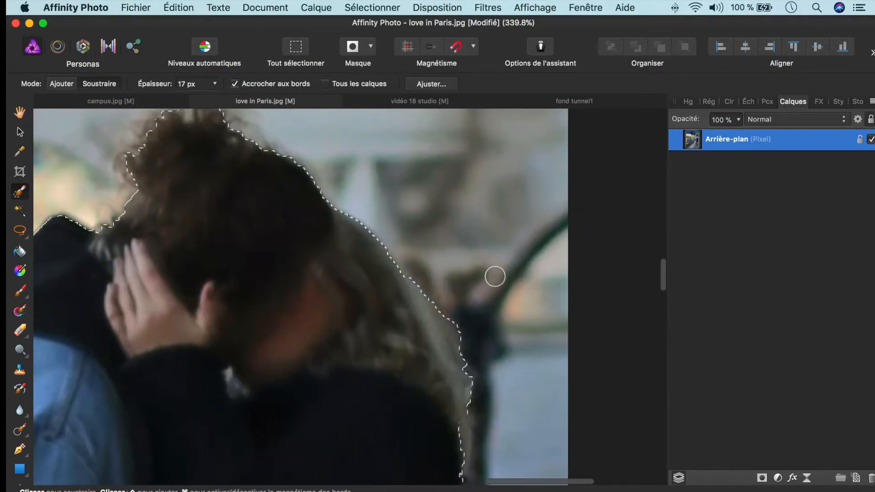
- Set the selection brush width to 3 px and clean up the couple's outline from the hair and jacket down to the shoes
click(214, 83)
drag(215, 92, 198, 93)
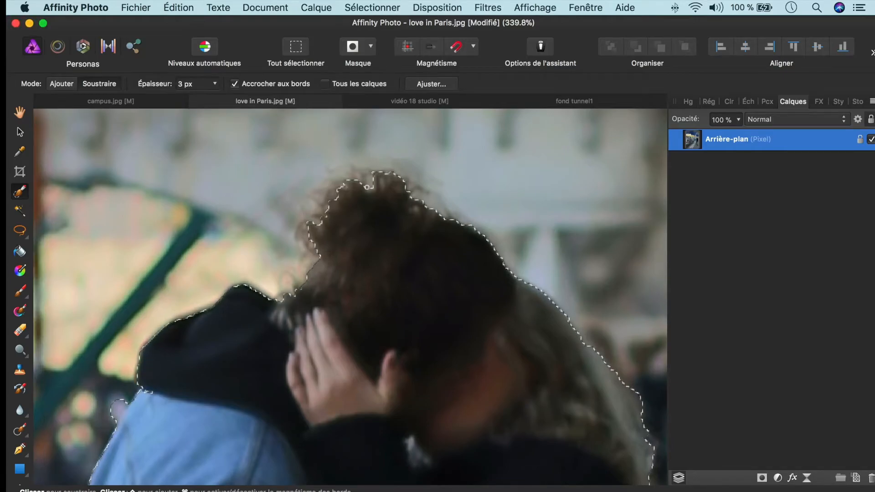
scroll(150, 192, down, 5)
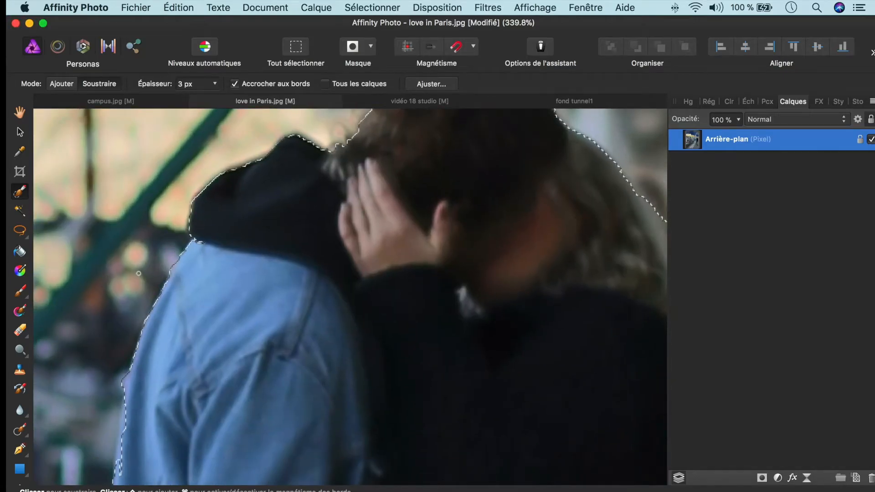
scroll(142, 189, down, 10)
scroll(142, 189, down, 12)
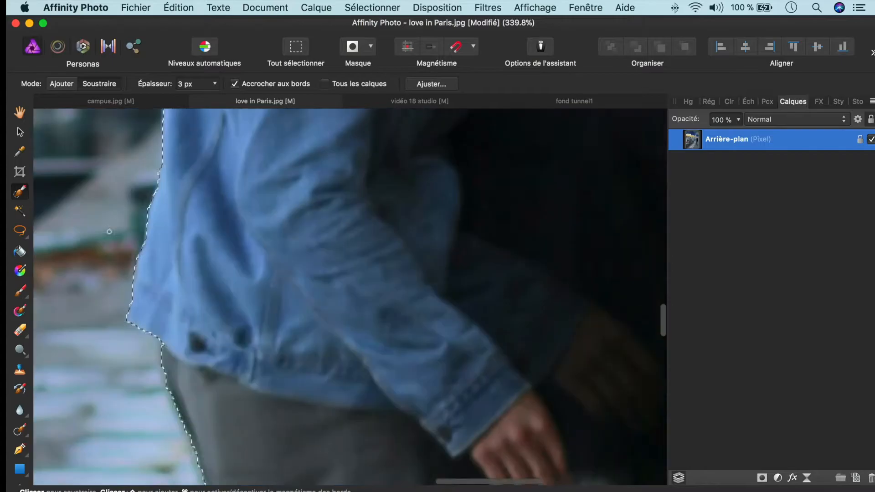
scroll(101, 230, down, 15)
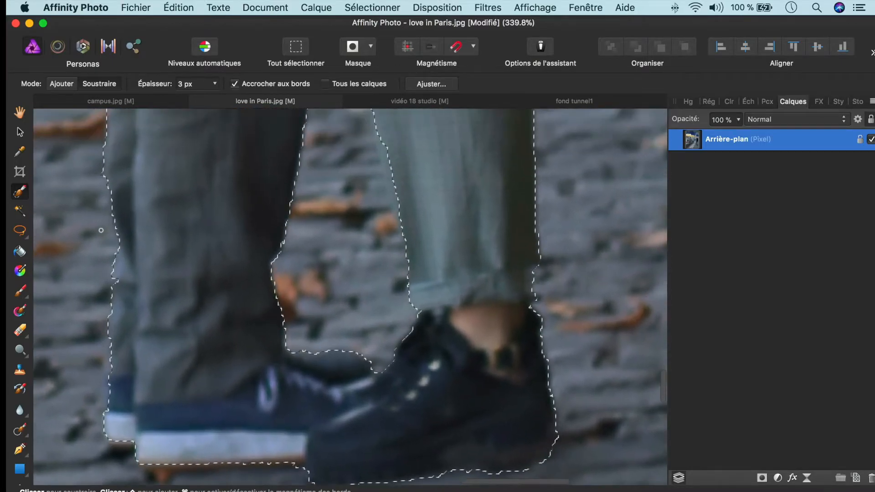
scroll(102, 226, down, 2)
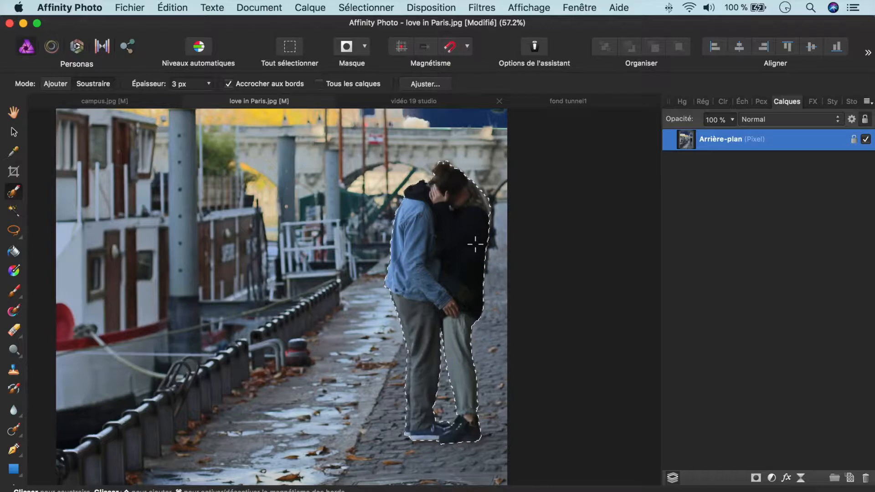
- Open the selection refinement and compare the Cache noir, Cache blanc, Noir et blanc and Transparent previews, returning to Superposition
click(432, 85)
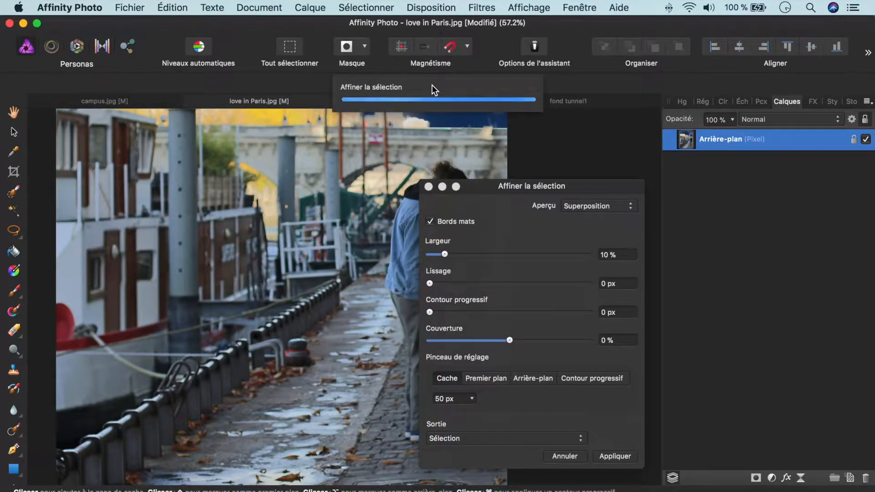
drag(582, 183, 667, 180)
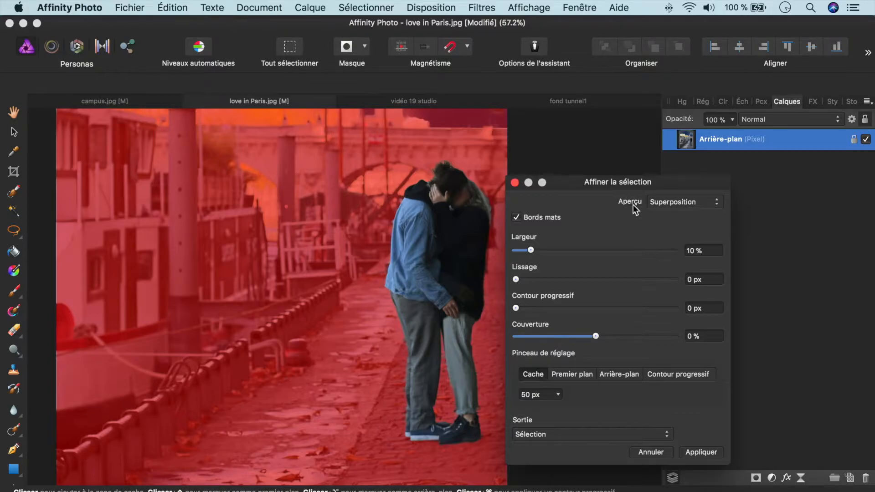
drag(442, 163, 435, 169)
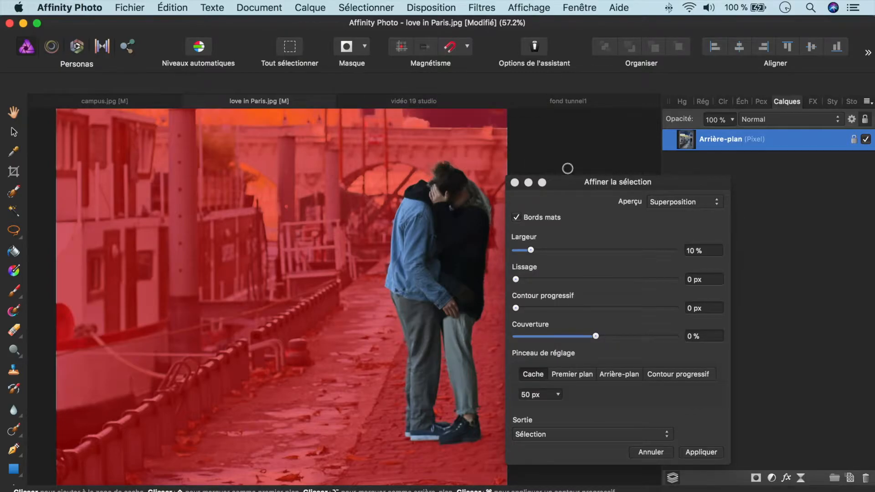
click(718, 204)
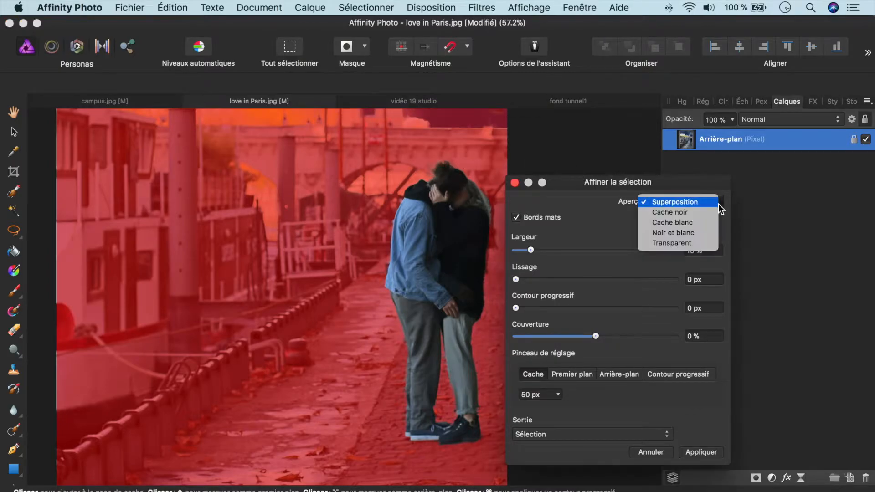
click(715, 209)
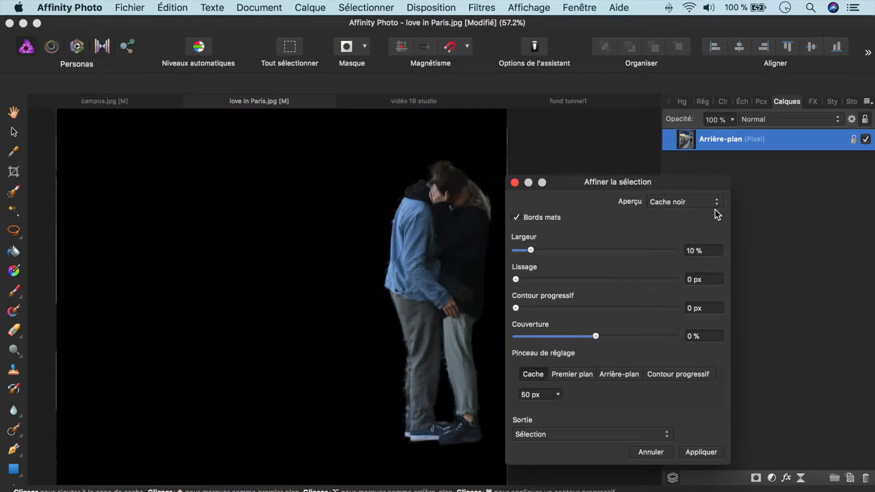
click(715, 206)
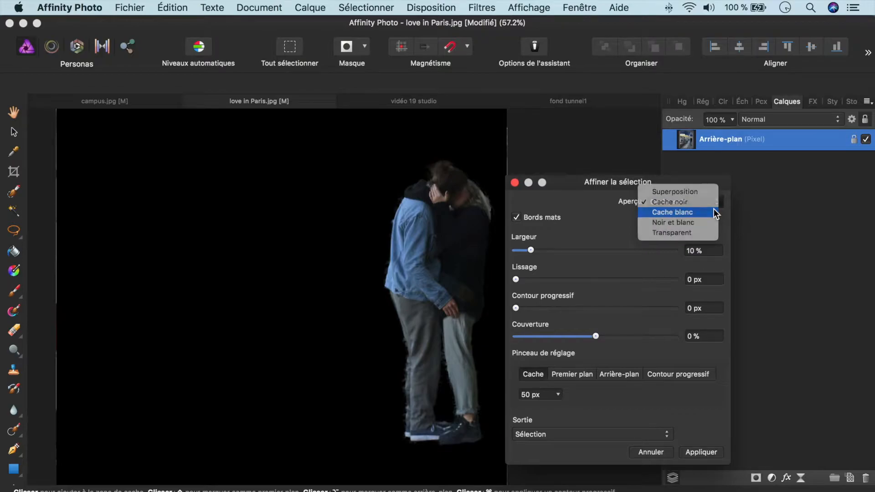
click(713, 208)
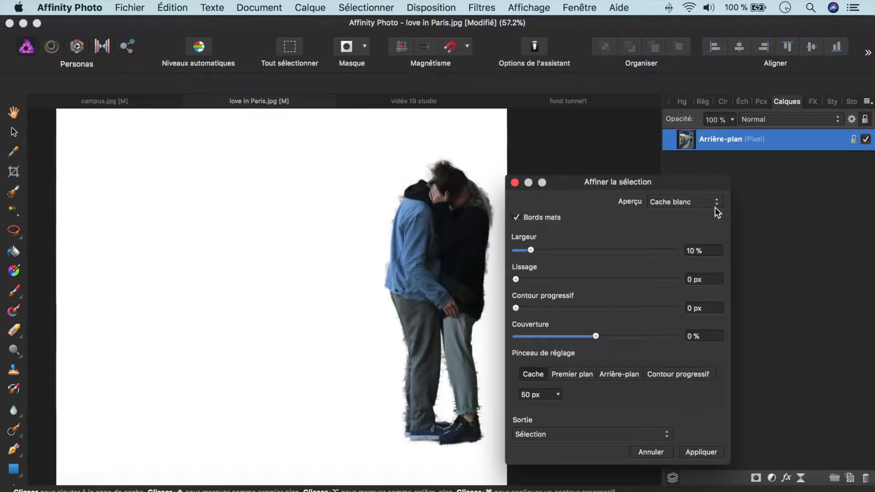
click(716, 206)
click(713, 210)
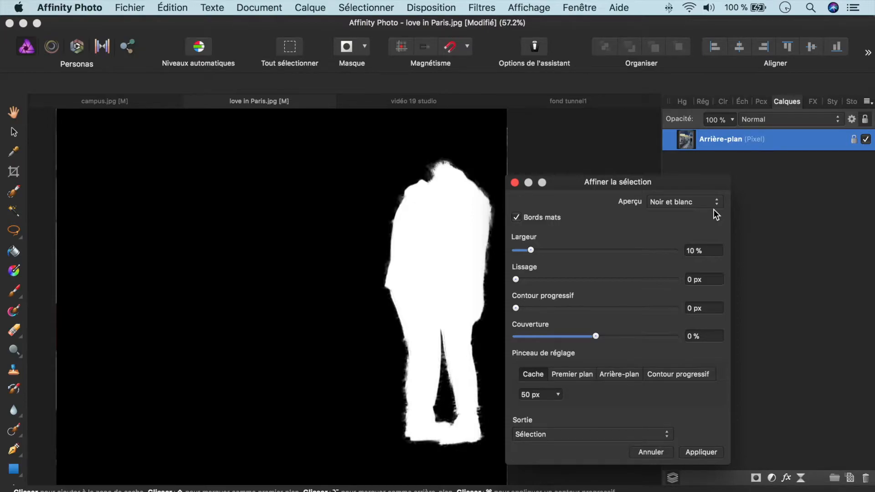
click(716, 206)
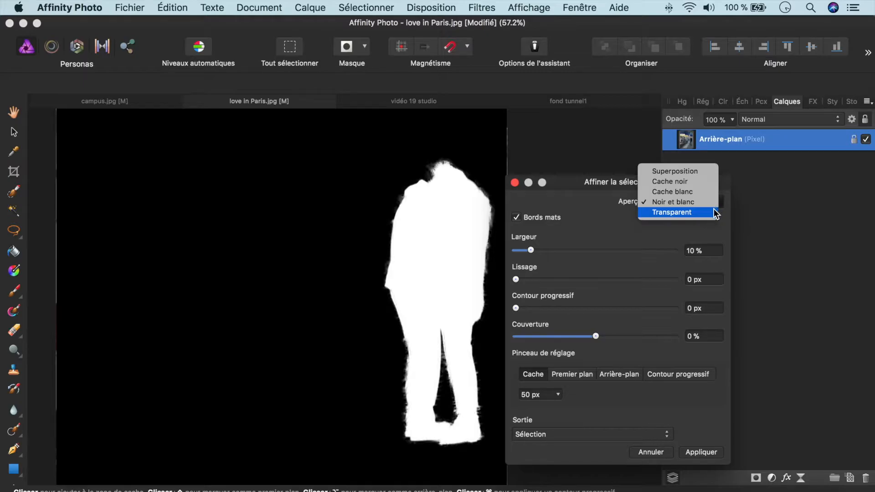
click(713, 212)
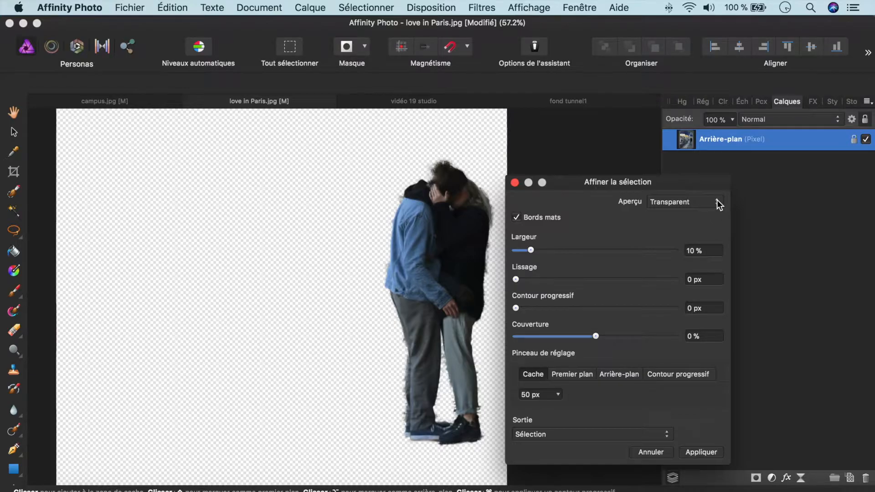
click(717, 203)
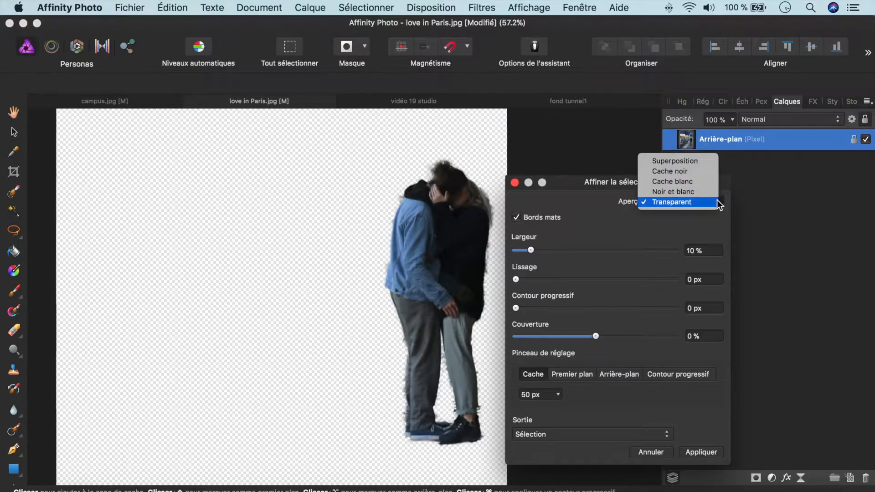
click(700, 160)
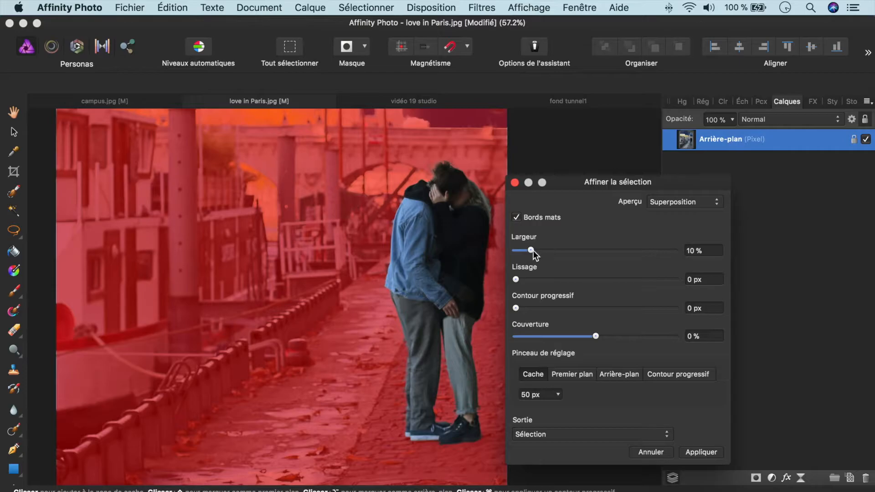
- Try a refinement border width (Largeur) of 11 % and an adjustment brush size of 19 px
mouse_move(532, 250)
mouse_down()
mouse_move(626, 256)
mouse_move(533, 253)
mouse_up()
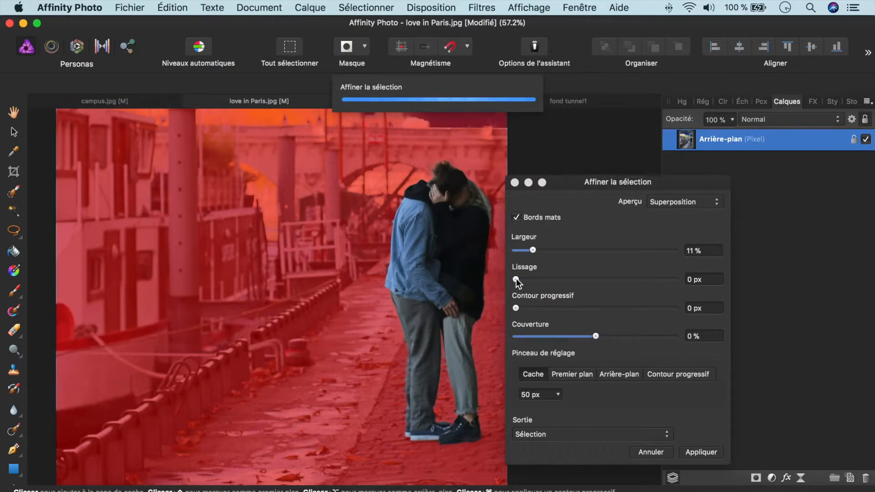
mouse_move(516, 278)
mouse_down()
mouse_move(674, 291)
mouse_move(515, 283)
mouse_up()
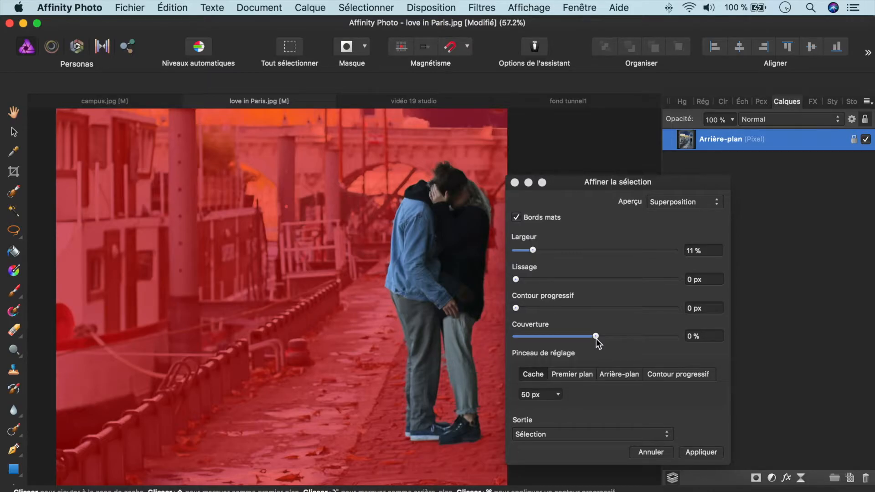
click(558, 394)
drag(557, 408, 602, 414)
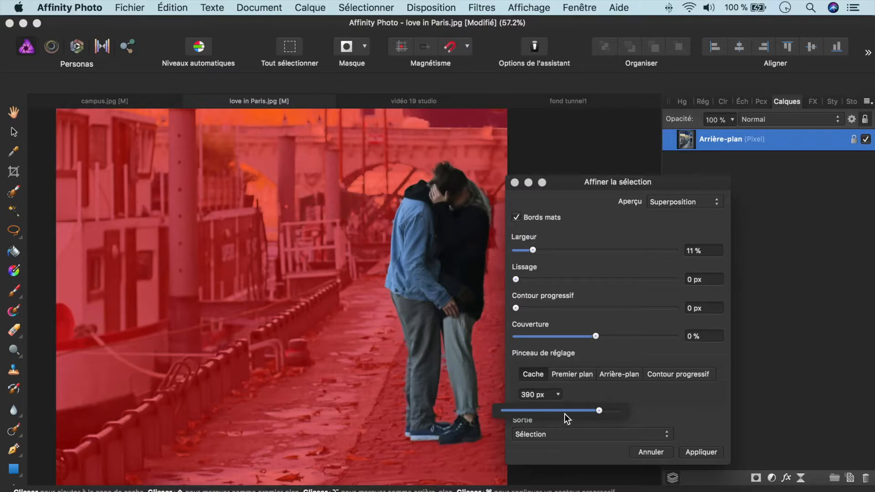
drag(600, 414, 523, 416)
click(658, 411)
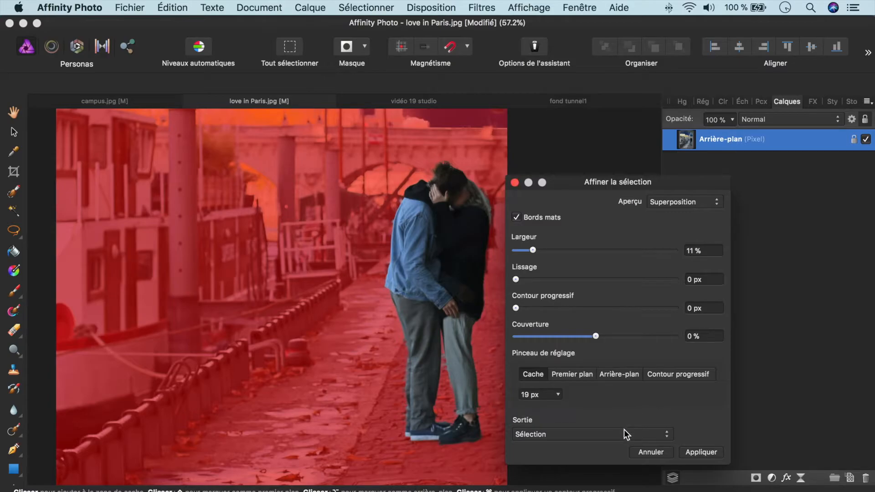
click(668, 434)
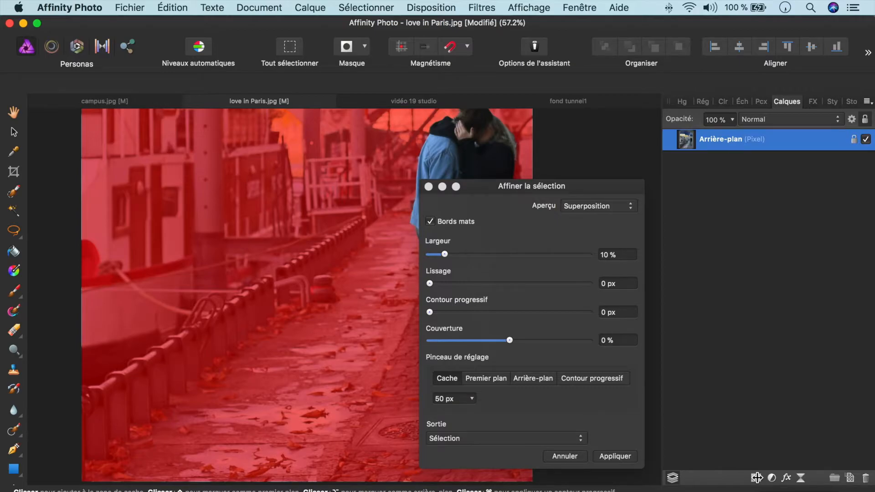
- Try applying the refined selection with Masque as its output and undo it
click(582, 440)
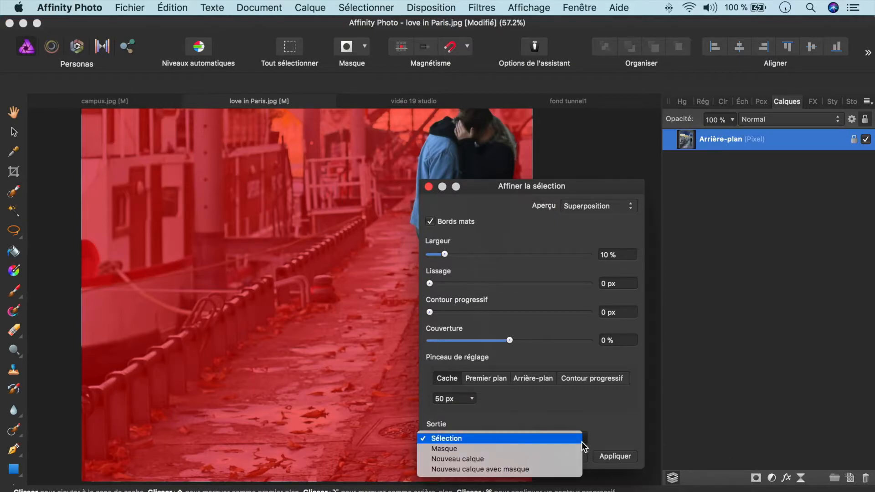
click(576, 449)
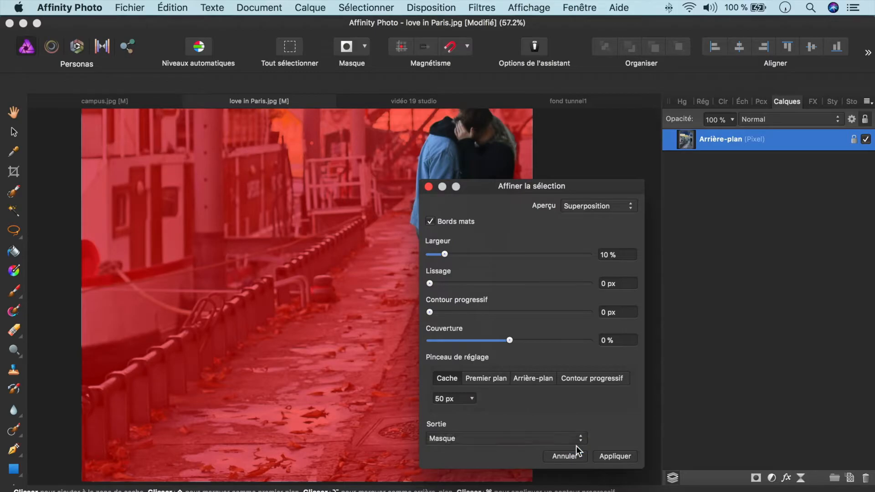
click(601, 454)
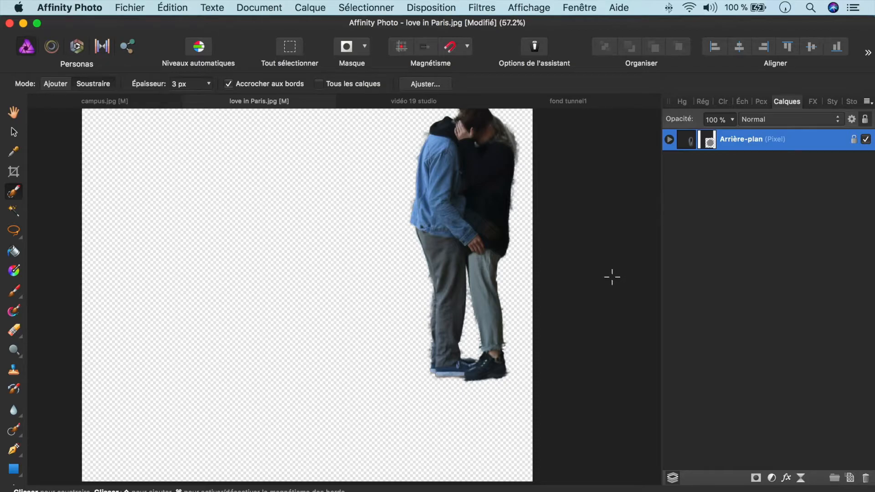
key(super+z)
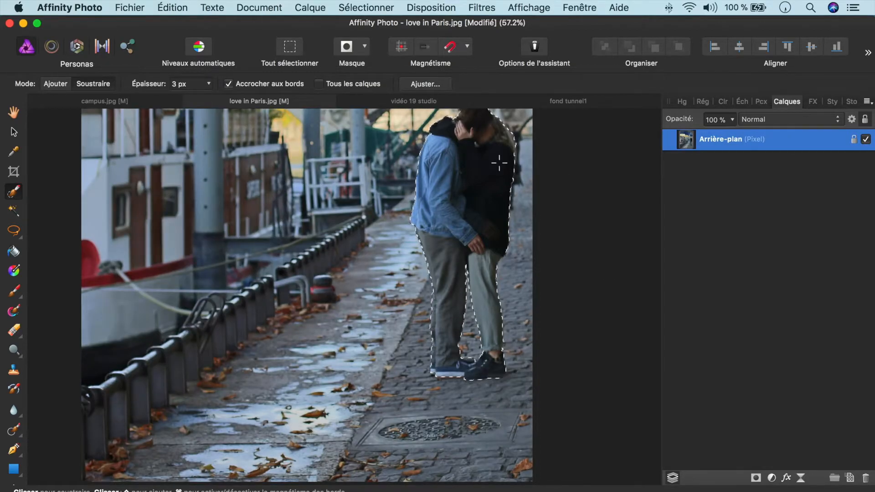
- Refine the couple's selection again and output it as a new layer (Nouveau calque)
click(430, 84)
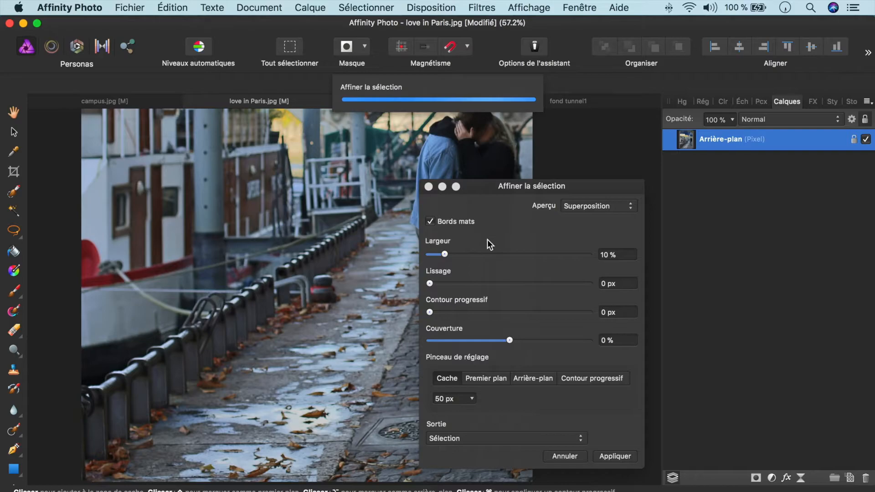
click(579, 440)
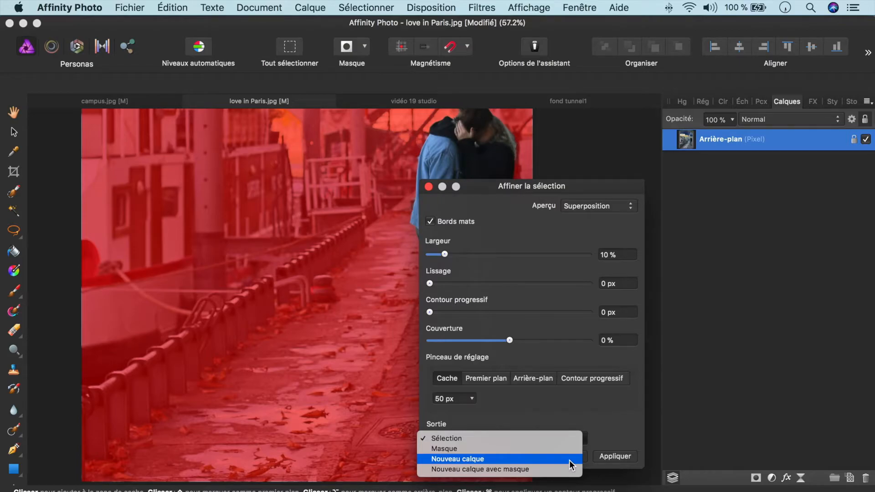
click(569, 459)
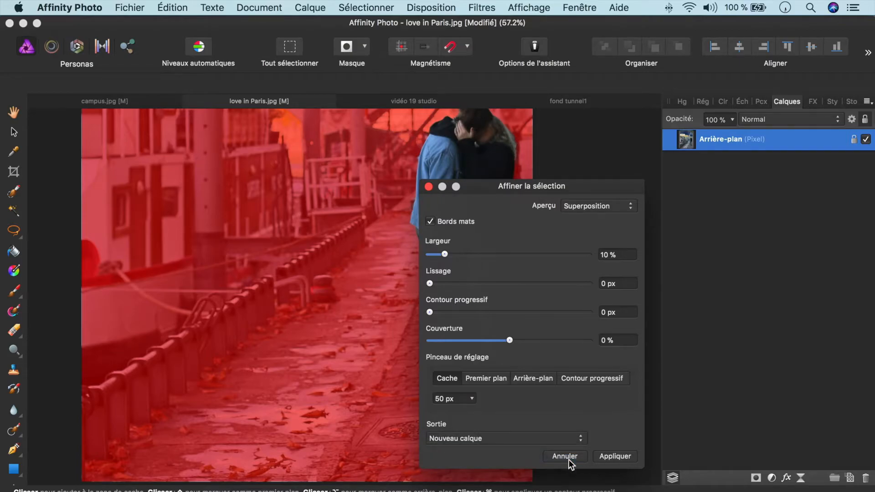
click(597, 457)
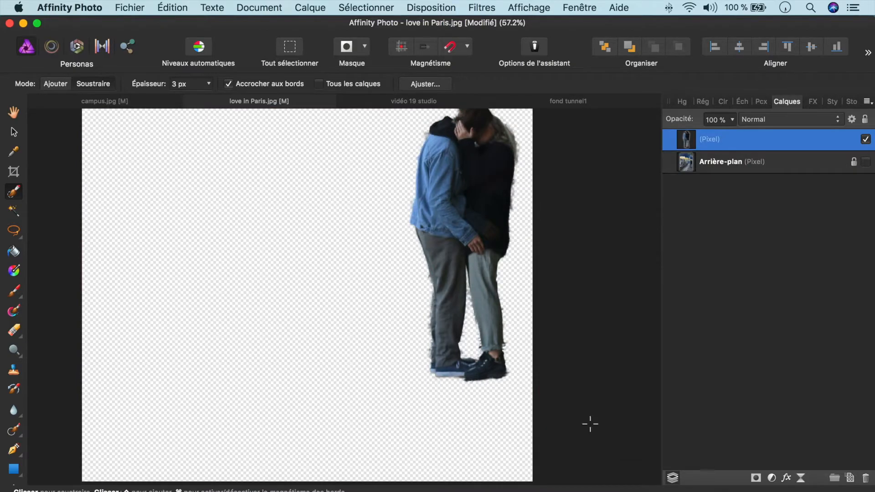
- Copy the cut-out couple layer from love in Paris.jpg and paste it into campus.jpg
click(168, 7)
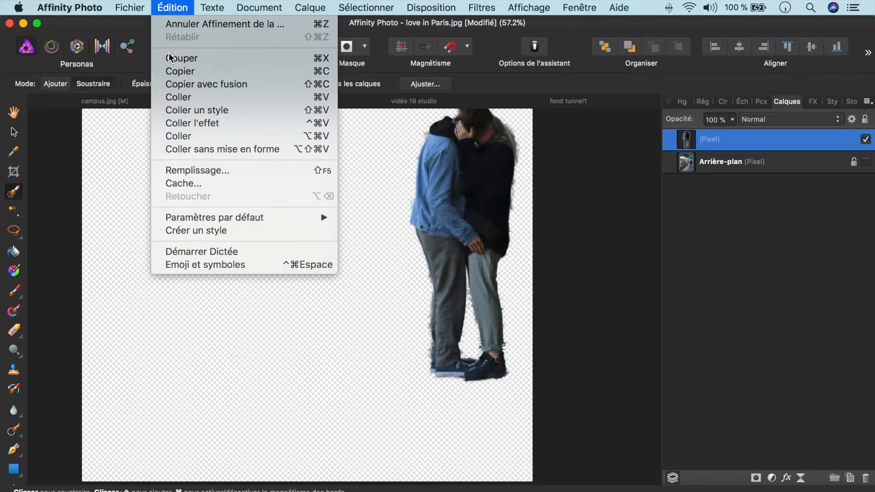
click(722, 136)
right_click(722, 136)
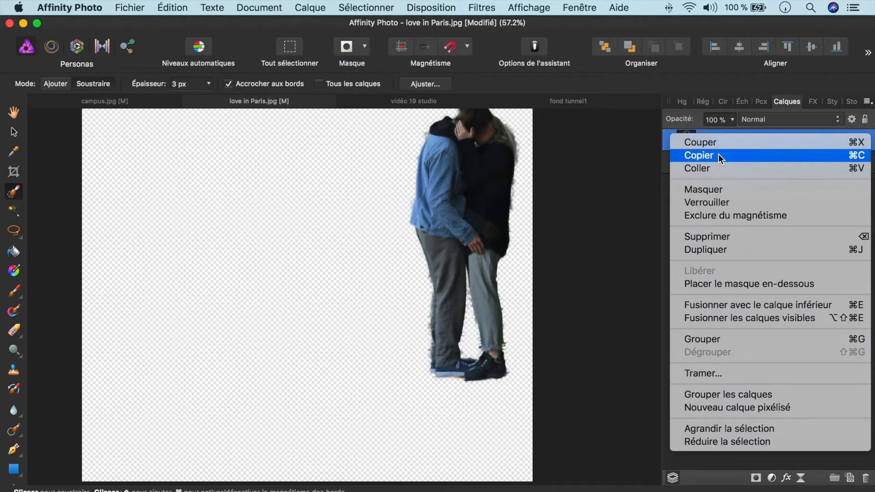
click(719, 156)
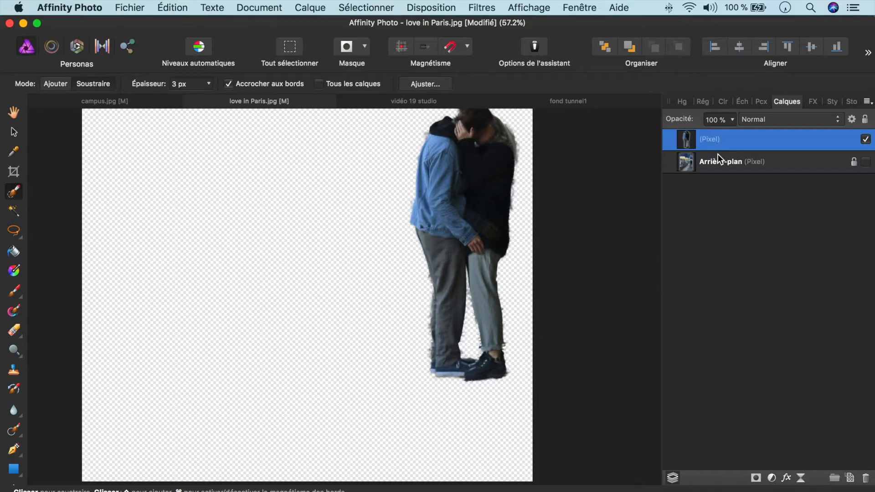
click(142, 102)
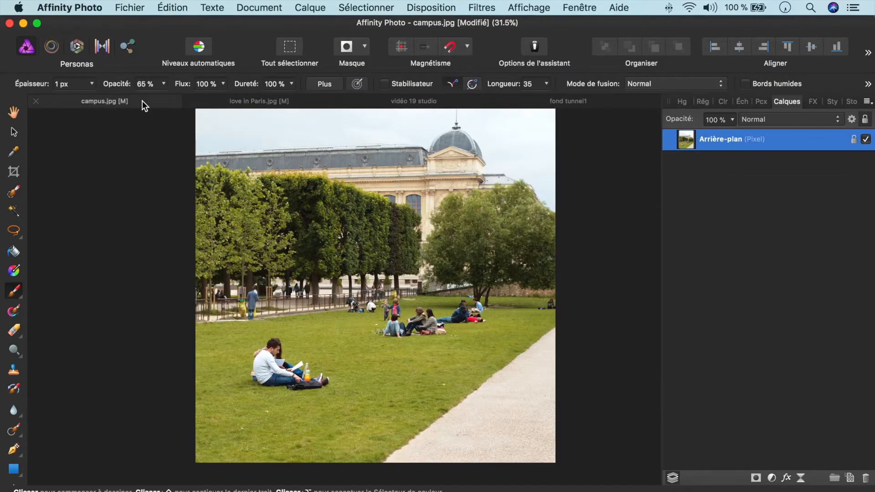
click(170, 8)
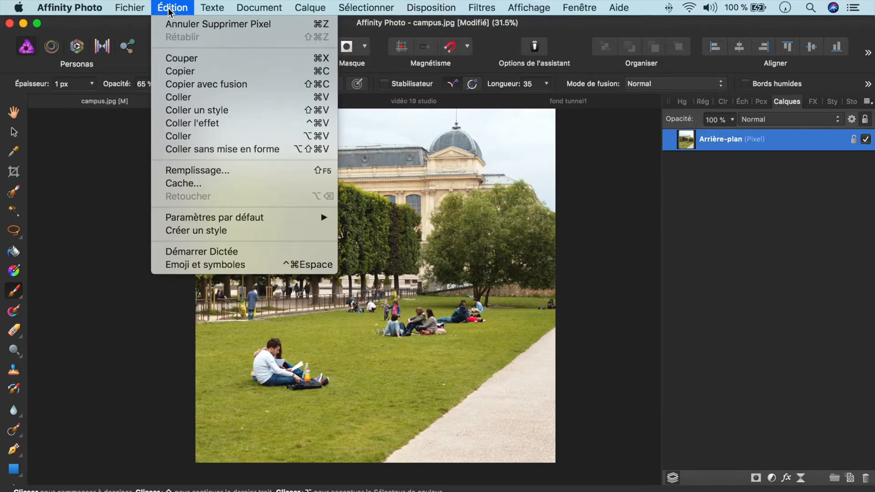
click(179, 97)
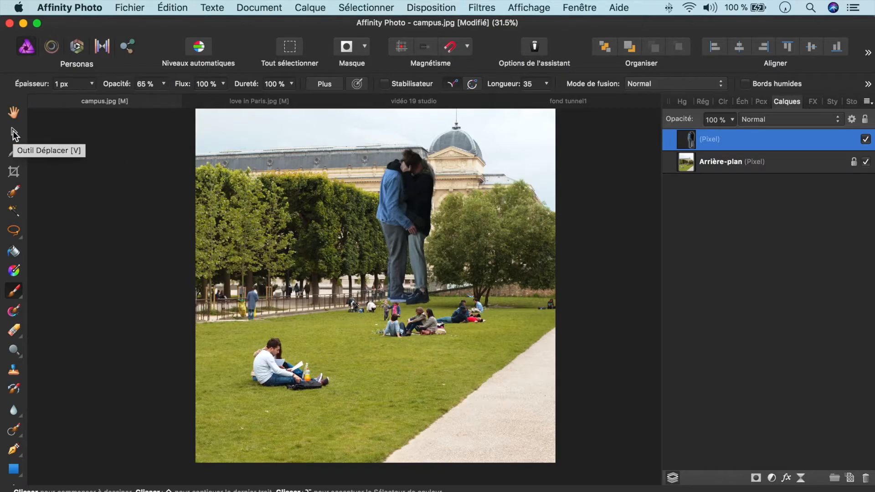
- Move the pasted couple onto the lawn beside the seated pair and shrink it proportionally to match the scene
click(14, 133)
drag(401, 202, 343, 261)
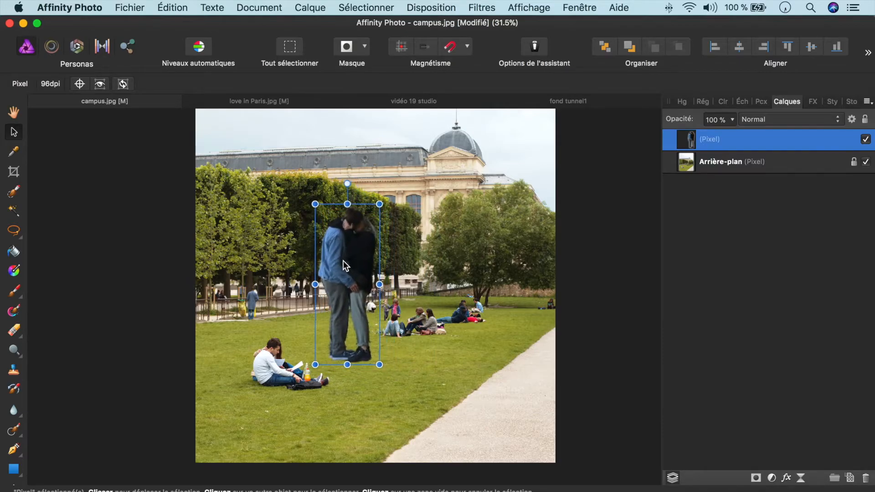
drag(378, 205, 344, 263)
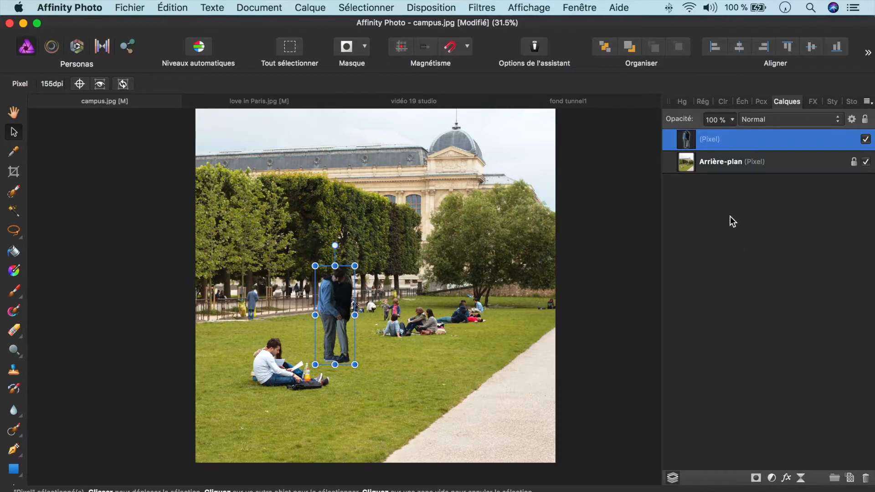
- Name the pasted layer couple and add a mask nested inside it
click(22, 297)
click(40, 295)
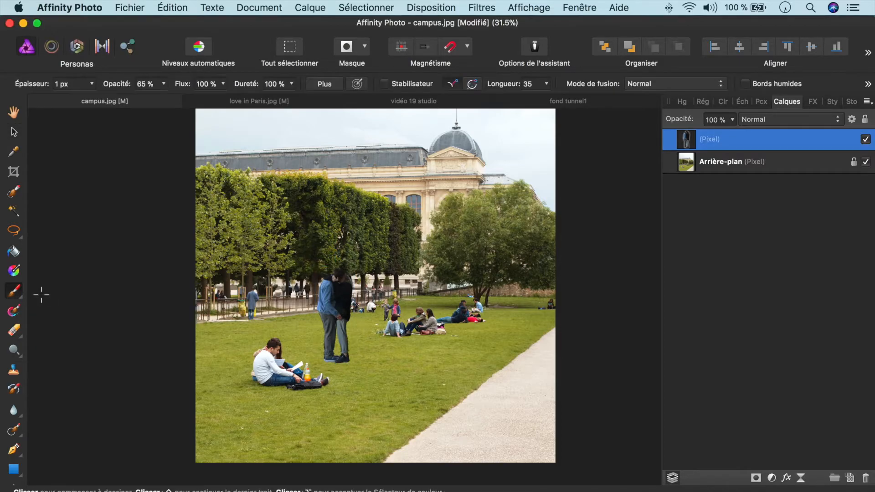
double_click(716, 139)
text(couple)
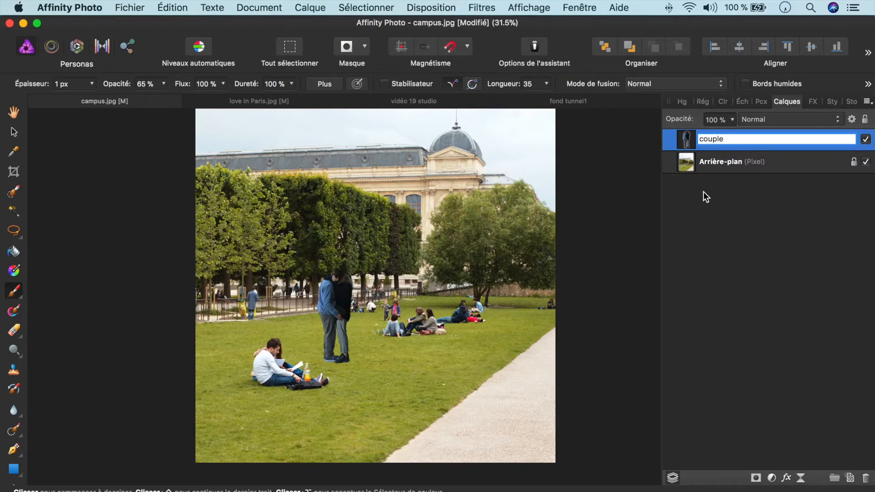
click(703, 192)
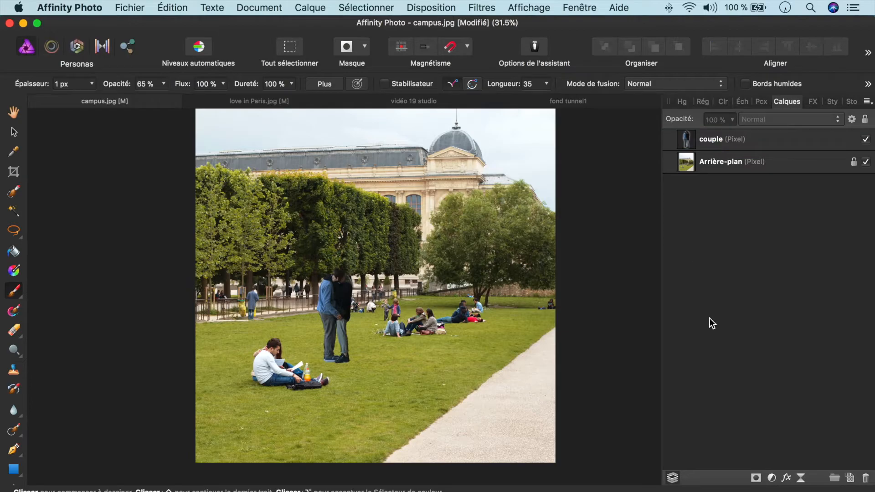
click(756, 478)
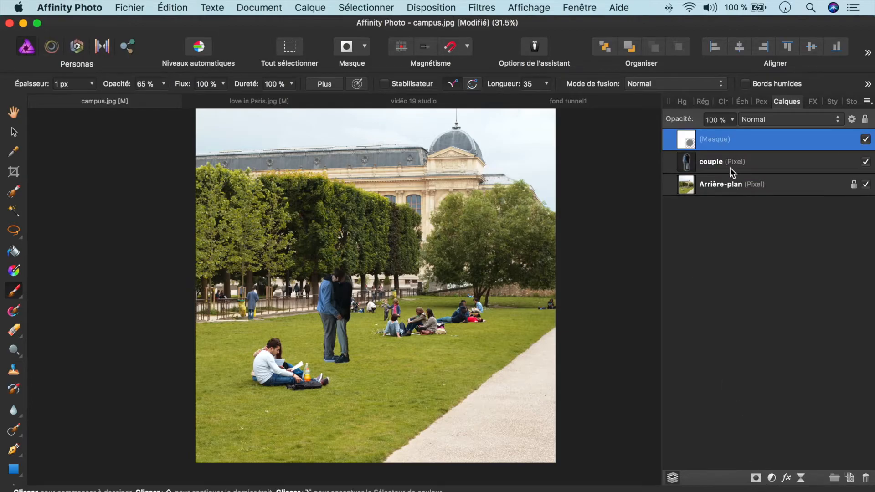
drag(692, 141, 701, 165)
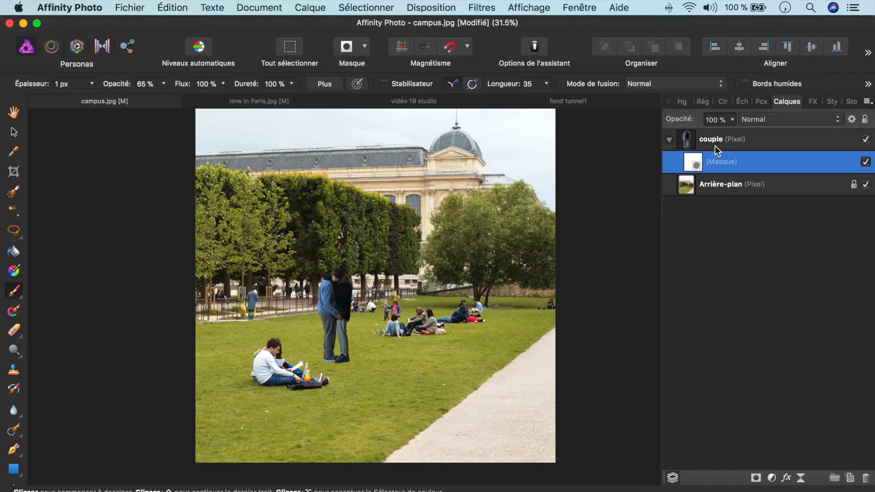
- Configure the paint brush for the mask with black, 95 % opacity and a 24 px width
click(725, 102)
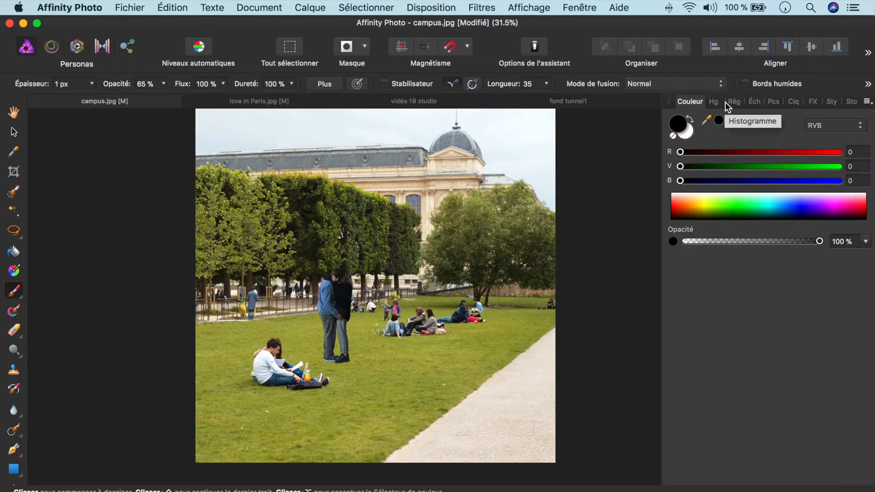
scroll(344, 324, up, 5)
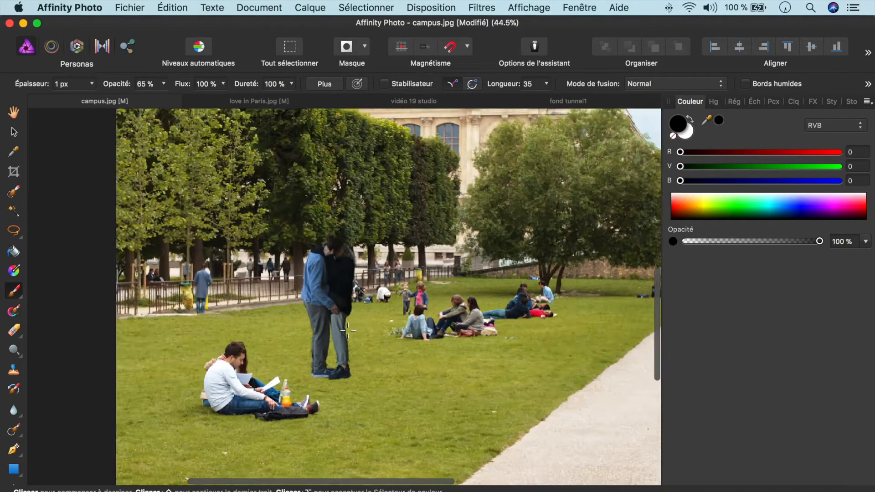
scroll(344, 324, up, 1)
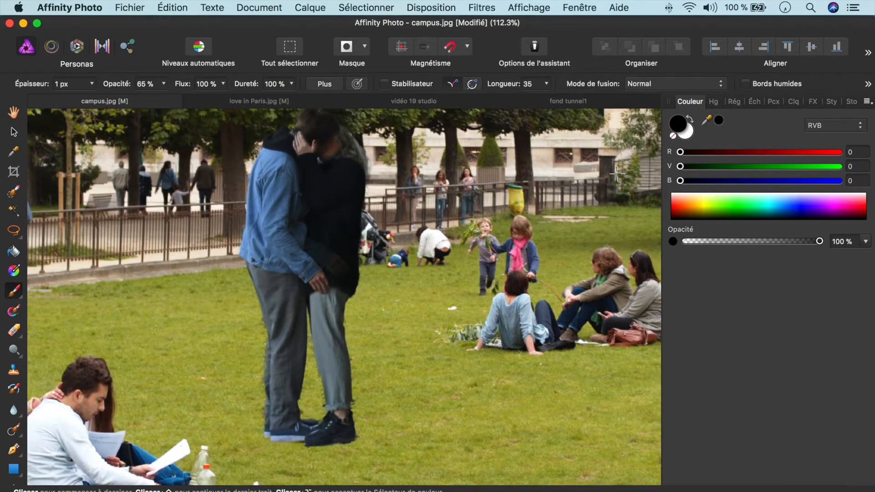
click(688, 132)
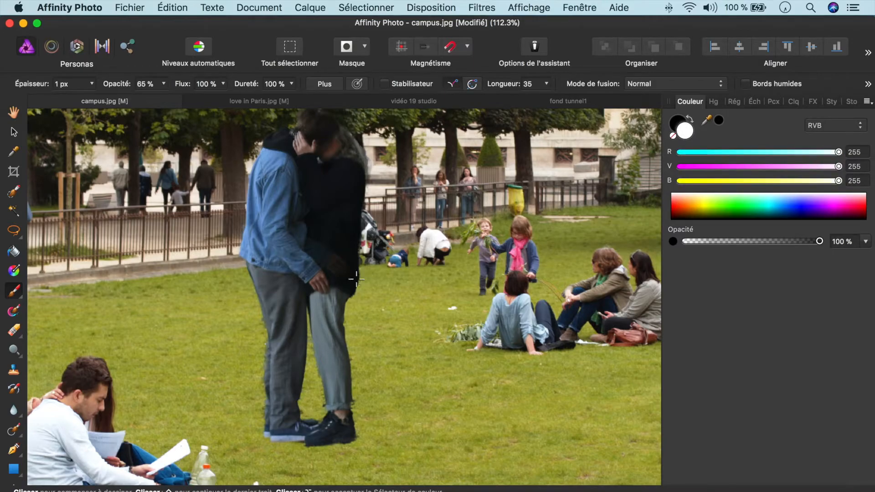
scroll(356, 291, up, 3)
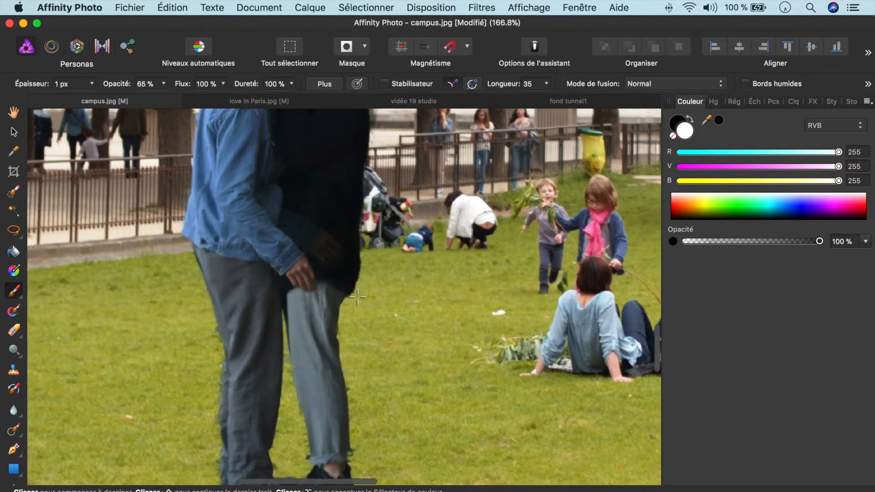
scroll(358, 296, down, 3)
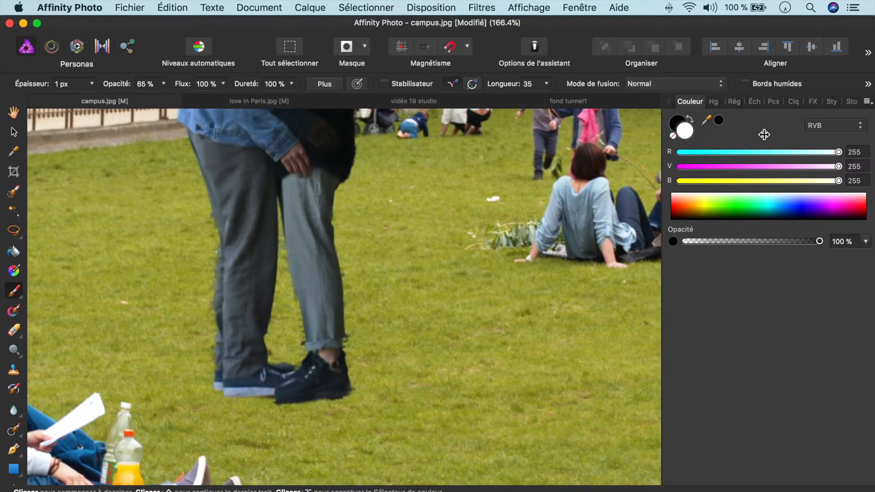
click(674, 122)
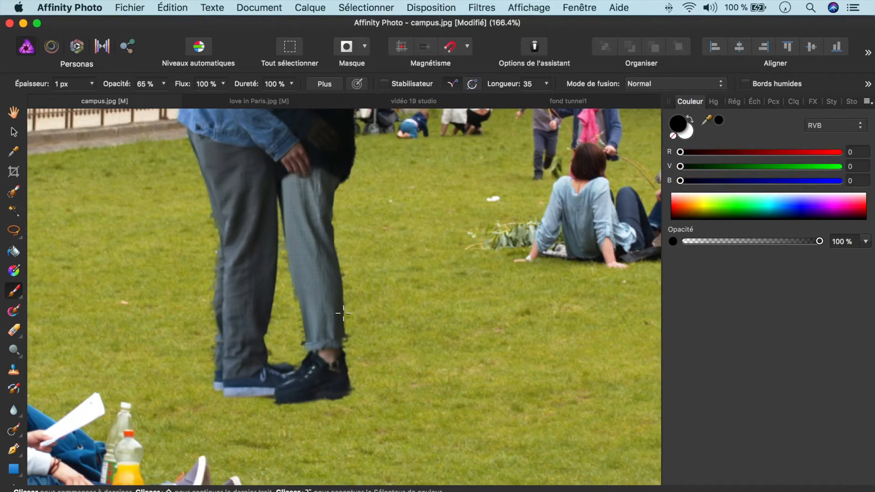
click(163, 84)
drag(165, 101, 197, 103)
click(91, 84)
mouse_move(91, 101)
mouse_down()
mouse_move(160, 102)
mouse_move(113, 102)
mouse_up()
- Paint on the mask to clean the fringe around the couple's shoes and along the dark-coated figure's outer edge
scroll(323, 412, up, 5)
scroll(323, 413, down, 2)
scroll(323, 413, left, 2)
mouse_move(471, 290)
mouse_down()
mouse_move(462, 307)
mouse_move(363, 352)
mouse_move(183, 346)
mouse_up()
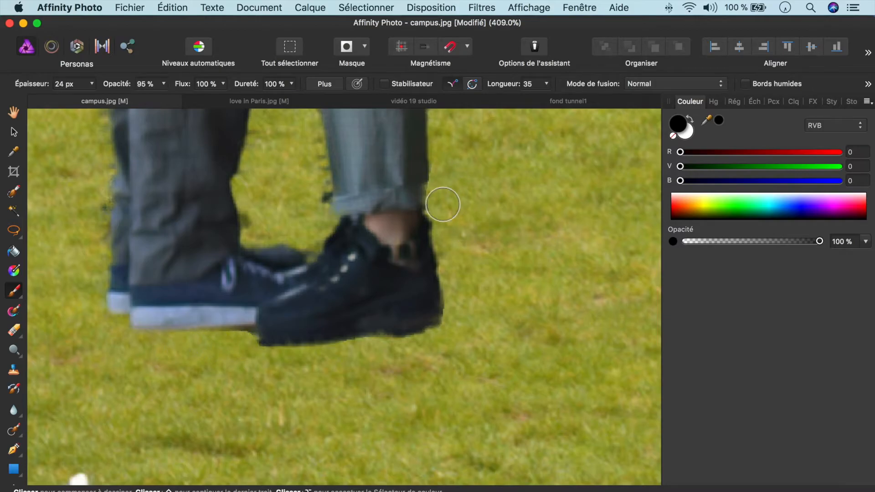
scroll(445, 195, up, 10)
scroll(397, 305, up, 4)
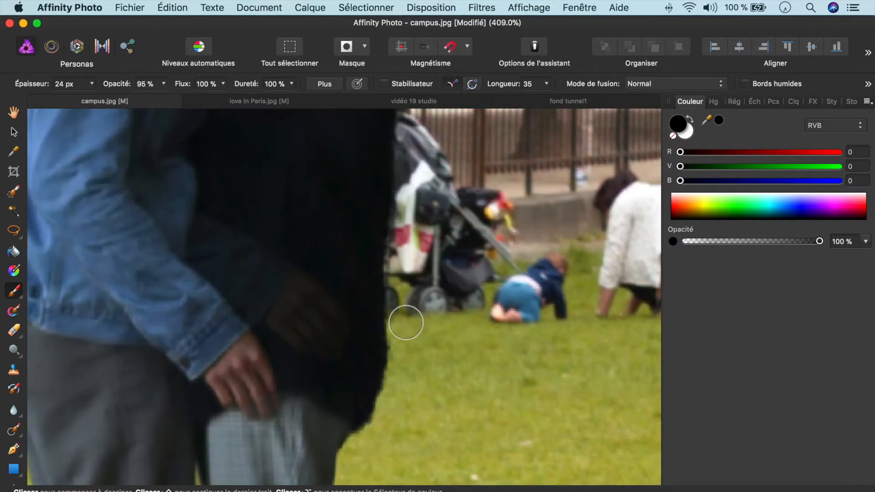
scroll(405, 168, up, 6)
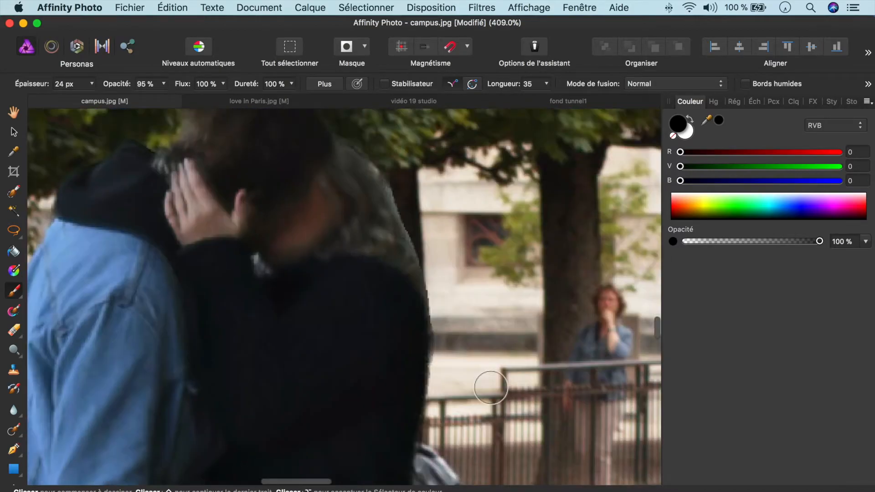
- Paint out the leftover fringe between the couple's legs on the mask, reducing the brush width for the finer areas
scroll(488, 385, left, 10)
scroll(267, 238, down, 5)
scroll(273, 228, down, 8)
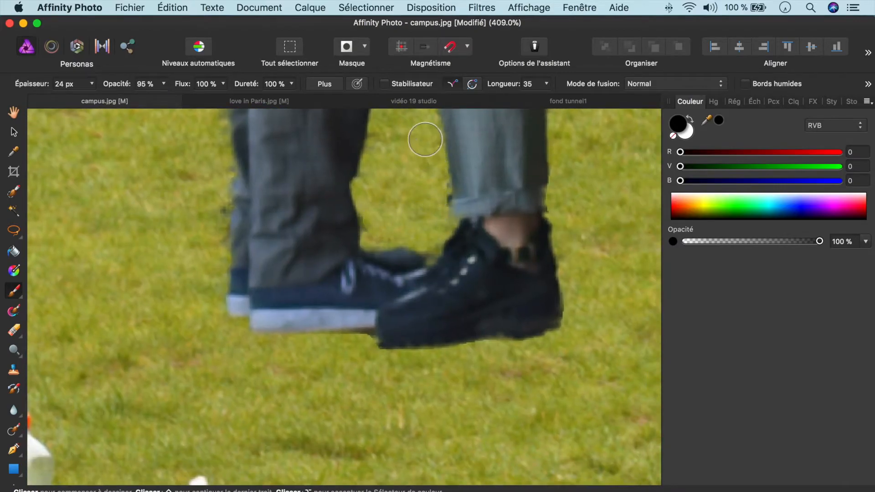
drag(430, 148, 426, 365)
drag(92, 84, 77, 88)
mouse_move(397, 230)
mouse_down()
mouse_move(374, 294)
mouse_move(383, 329)
mouse_move(359, 256)
mouse_up()
scroll(360, 256, up, 10)
scroll(520, 256, down, 5)
scroll(517, 251, up, 5)
scroll(517, 251, down, 10)
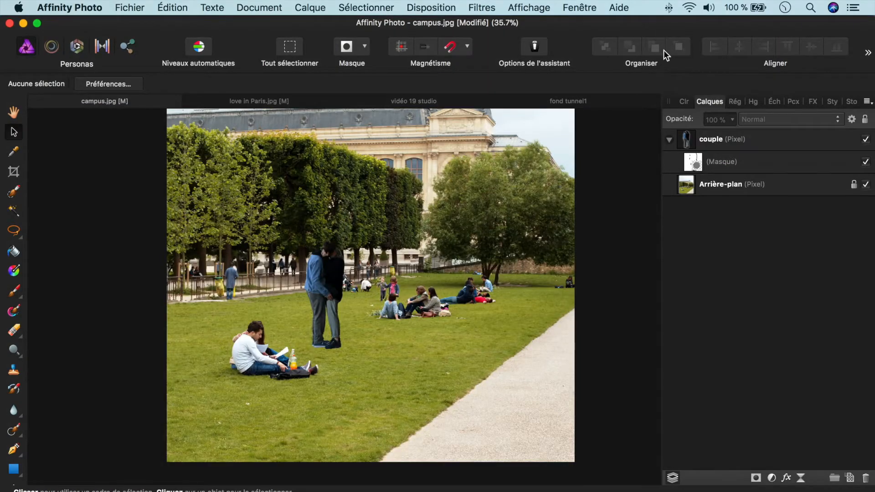
- Add a Niveaux adjustment nested in the couple layer and adjust its gamma
click(731, 101)
click(712, 118)
click(709, 104)
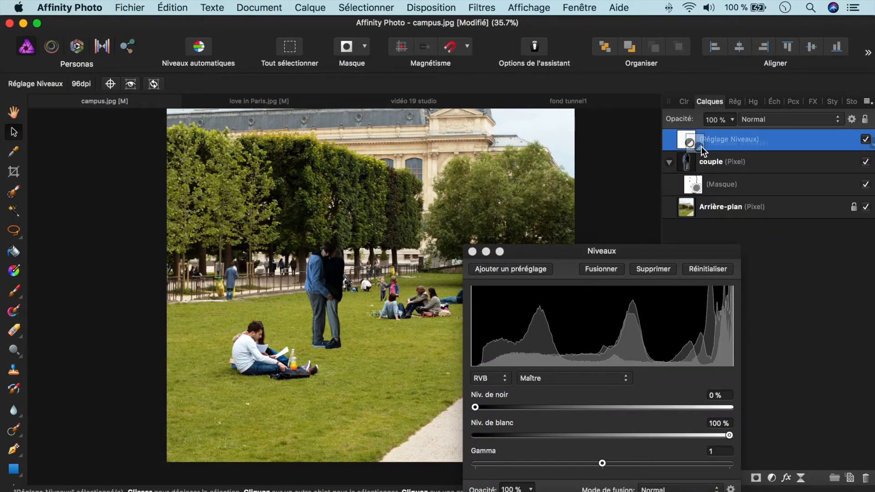
drag(701, 146, 703, 162)
drag(602, 464, 574, 465)
click(473, 251)
- Add a Balance des blancs adjustment to the couple layer and close its settings
click(734, 102)
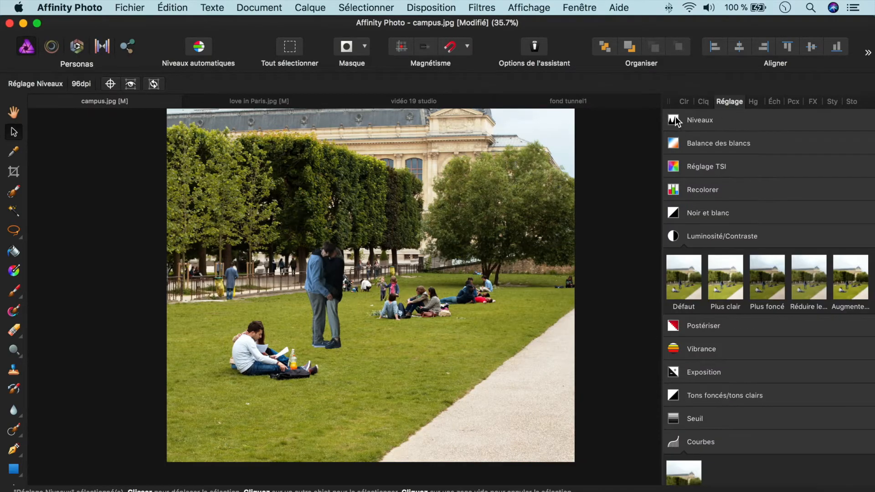
click(674, 142)
click(709, 101)
drag(579, 421, 573, 450)
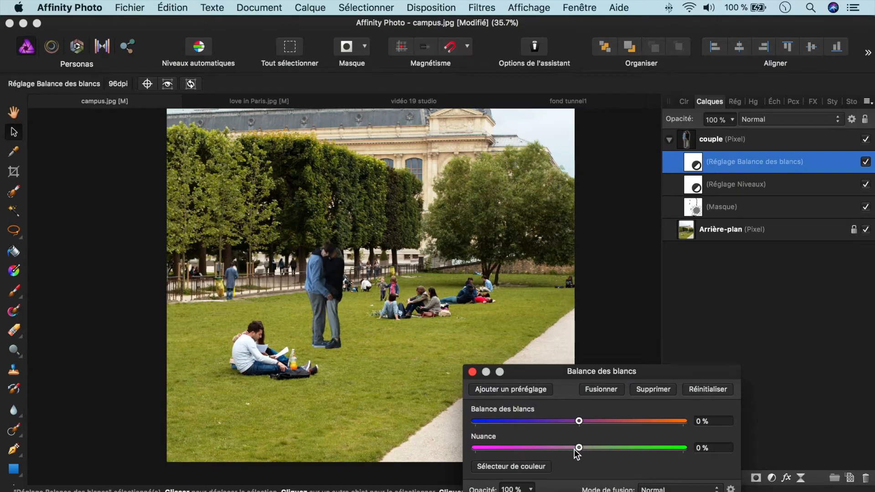
click(473, 371)
- Switch to the Finder and copy hydravion1.tiff from the aéronefs folder inside collages
scroll(474, 372, down, 5)
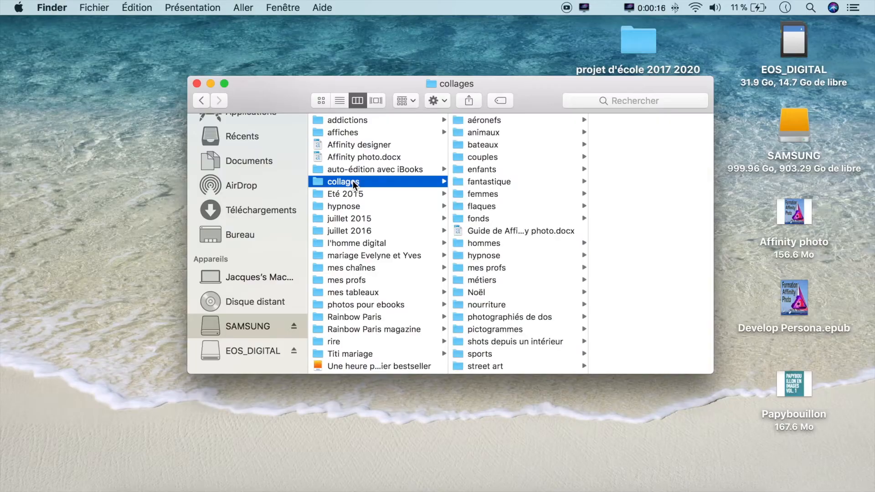
click(460, 121)
click(555, 120)
right_click(549, 118)
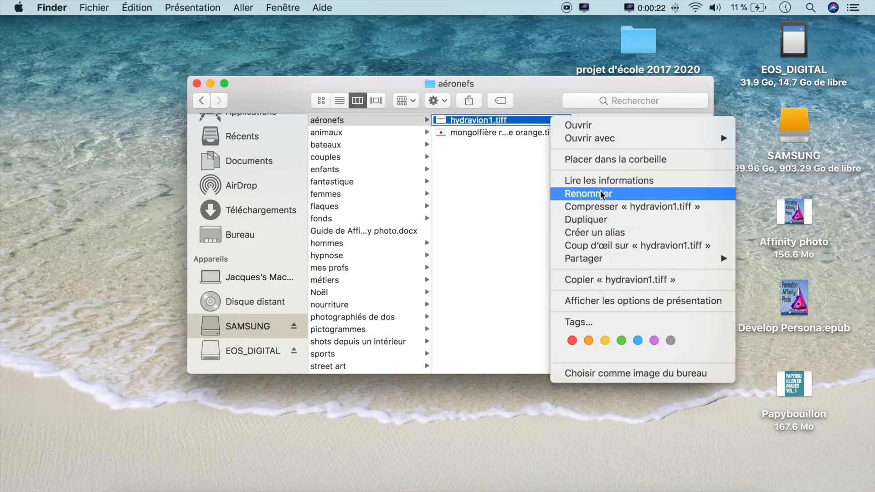
click(588, 279)
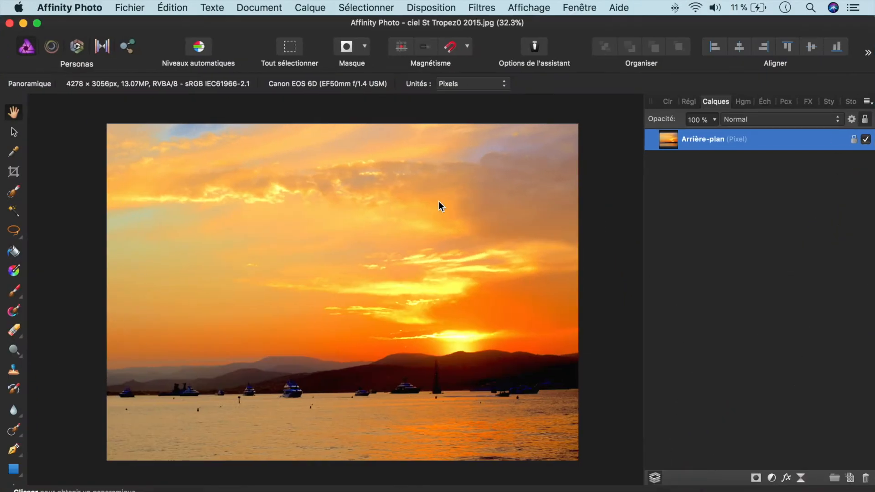
- Switch to Affinity Photo and paste the seaplane image into ciel St Tropez0 2015.jpg
right_click(438, 201)
click(172, 7)
click(175, 97)
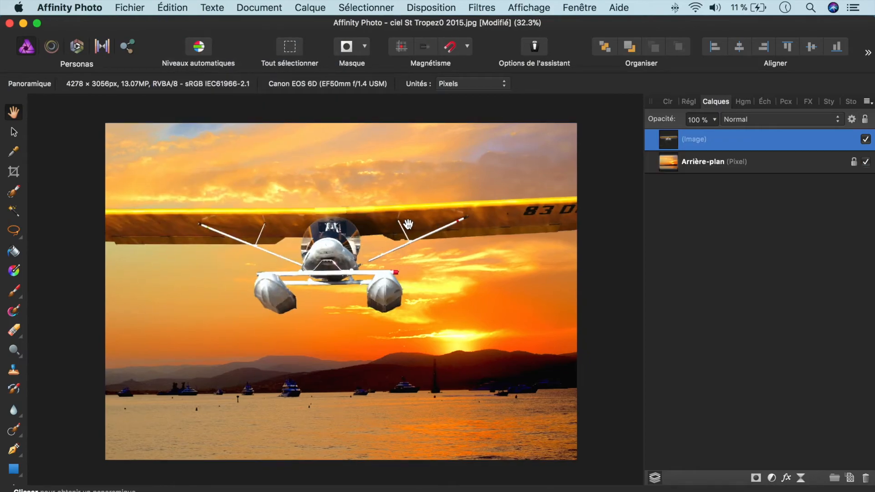
- Scale down the seaplane, tilt it clockwise and place it in the upper part of the sunset sky
key(v)
scroll(600, 288, down, 3)
drag(590, 193, 514, 246)
drag(503, 283, 544, 244)
drag(458, 187, 426, 193)
drag(486, 235, 473, 244)
drag(558, 310, 544, 292)
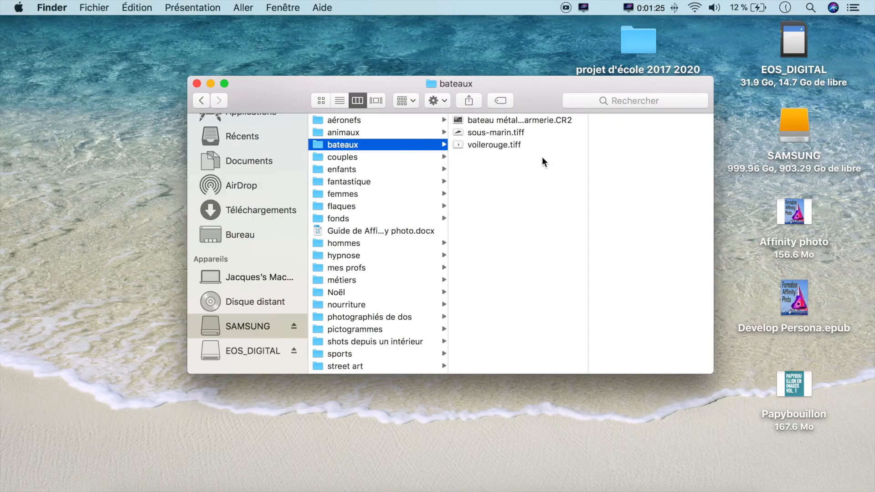
- From the Finder's bateaux folder, open sous-marin.tiff in Affinity Photo and copy its submarine layer
click(506, 132)
right_click(507, 132)
mouse_move(525, 150)
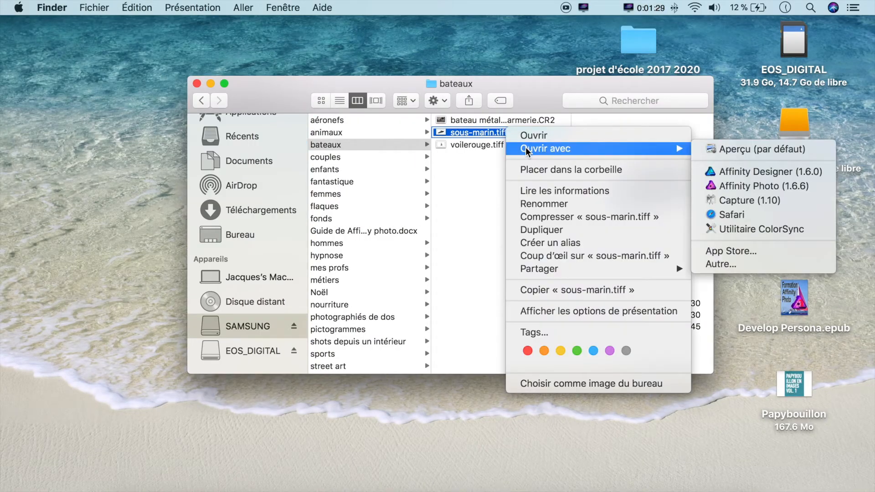
click(763, 186)
right_click(674, 139)
click(93, 132)
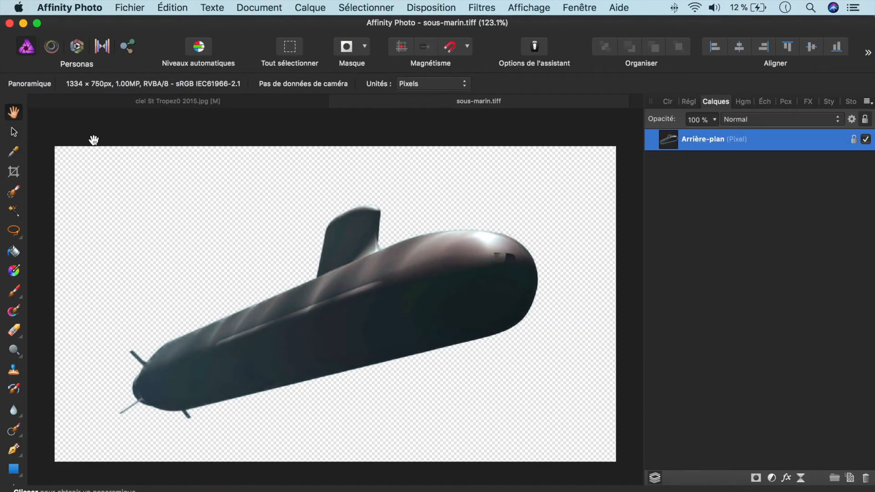
- Paste the submarine layer into ciel St Tropez0 2015.jpg
click(197, 101)
scroll(552, 321, right, 1)
right_click(552, 321)
click(552, 345)
- Shrink the submarine, rotate it clockwise until nearly level and place it on the water below the seaplane
scroll(547, 340, up, 5)
drag(222, 126, 400, 368)
drag(381, 340, 394, 342)
drag(393, 369, 404, 321)
drag(417, 368, 350, 369)
drag(277, 344, 269, 336)
drag(335, 373, 361, 382)
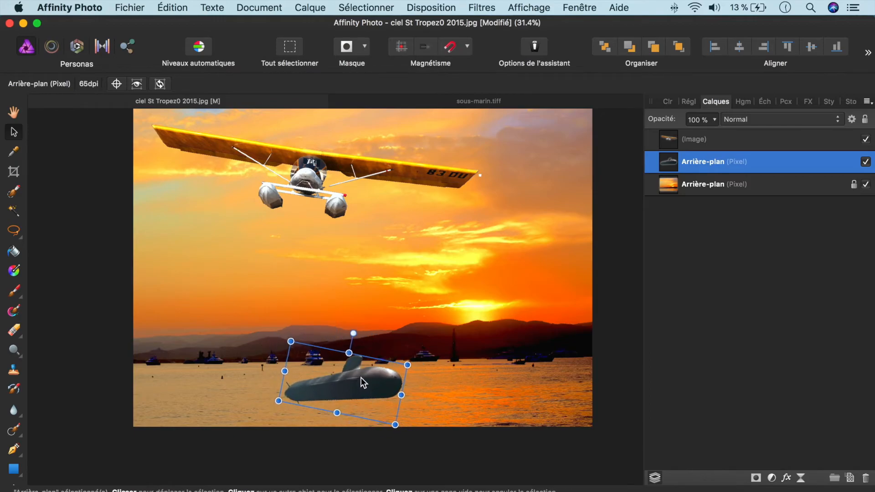
- Add a mask to the submarine layer and activate the paint brush for masking
click(756, 478)
click(668, 102)
click(21, 297)
click(68, 293)
- Paint black on the mask with a 75 px brush to hide the submarine's underside at the waterline
scroll(305, 340, up, 5)
scroll(305, 339, down, 5)
click(92, 83)
drag(92, 103, 113, 104)
click(92, 84)
mouse_move(267, 328)
mouse_down()
mouse_move(437, 319)
mouse_move(256, 322)
mouse_move(492, 312)
mouse_move(249, 319)
mouse_up()
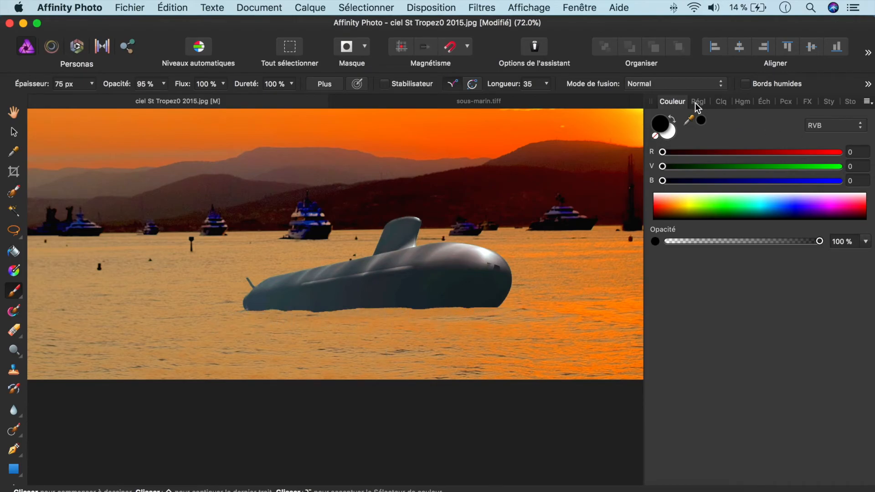
- Add a Balance des blancs adjustment nested in the submarine layer and shift it toward warmer tones
click(722, 105)
click(689, 105)
click(656, 120)
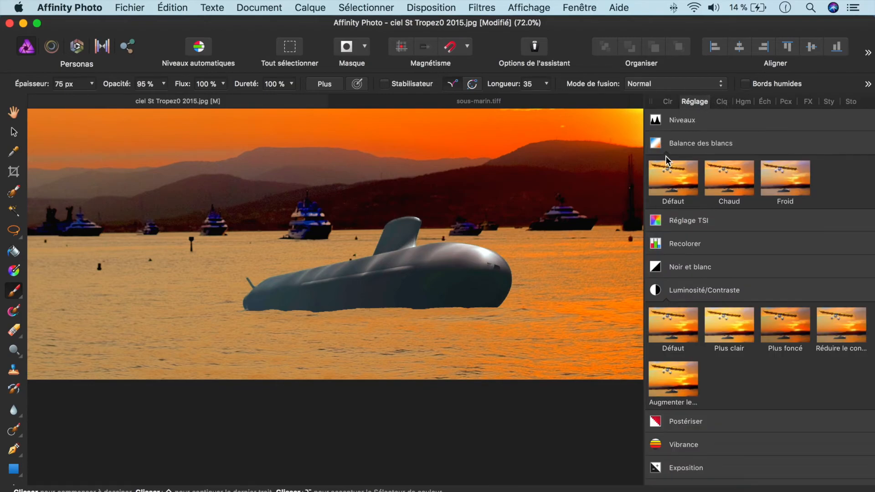
click(679, 145)
click(723, 102)
drag(672, 164, 686, 185)
drag(668, 380, 711, 380)
click(561, 330)
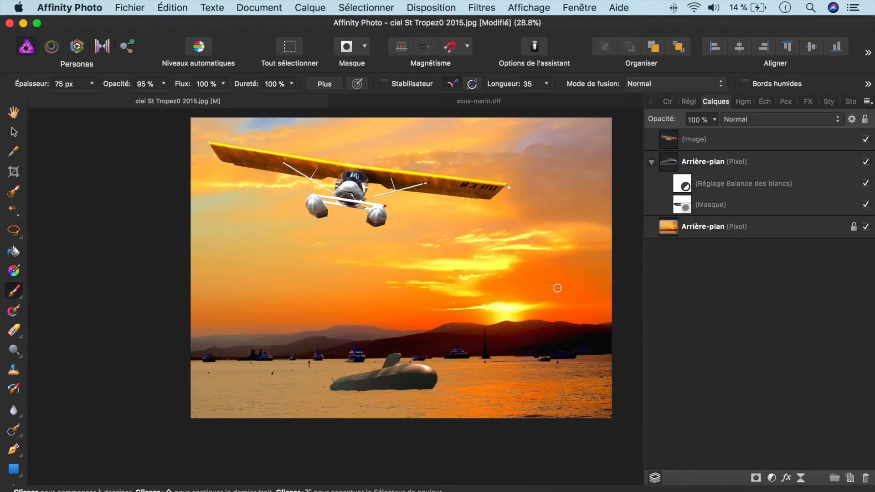